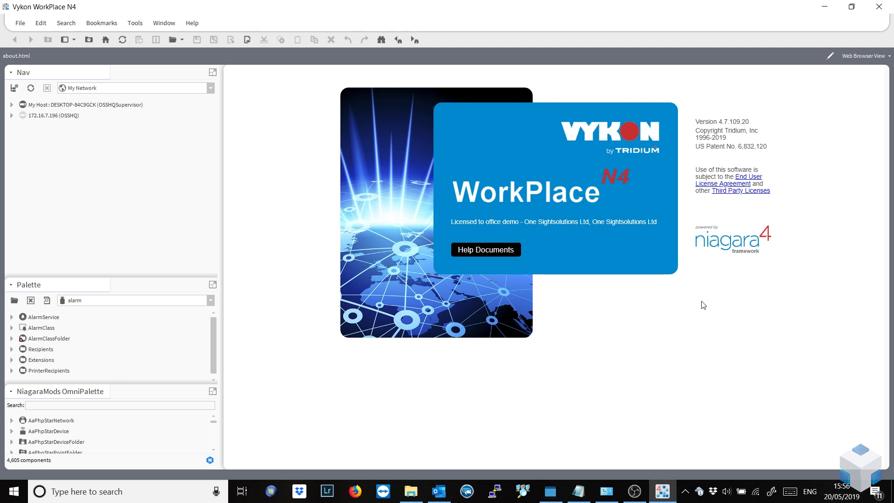
Log in to the OSSHQSupervisor station under My Host.
{"action": "left_click", "coordinate": [11, 116]}
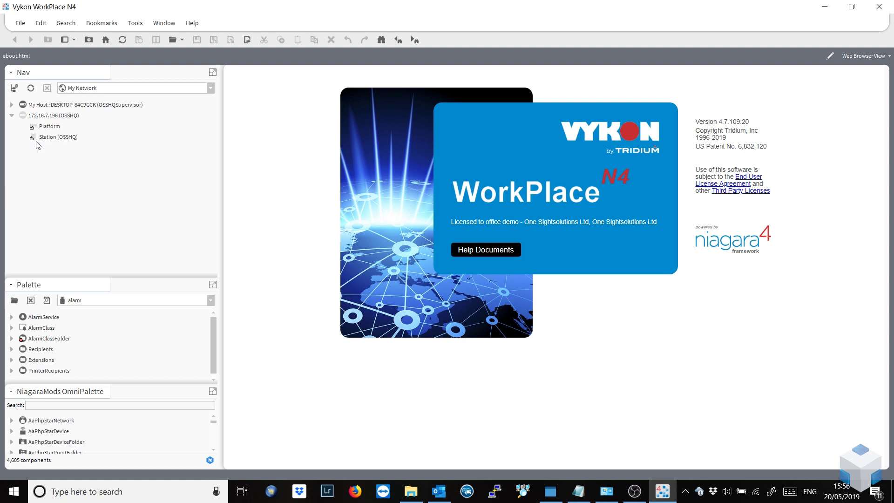
{"action": "left_click", "coordinate": [11, 105]}
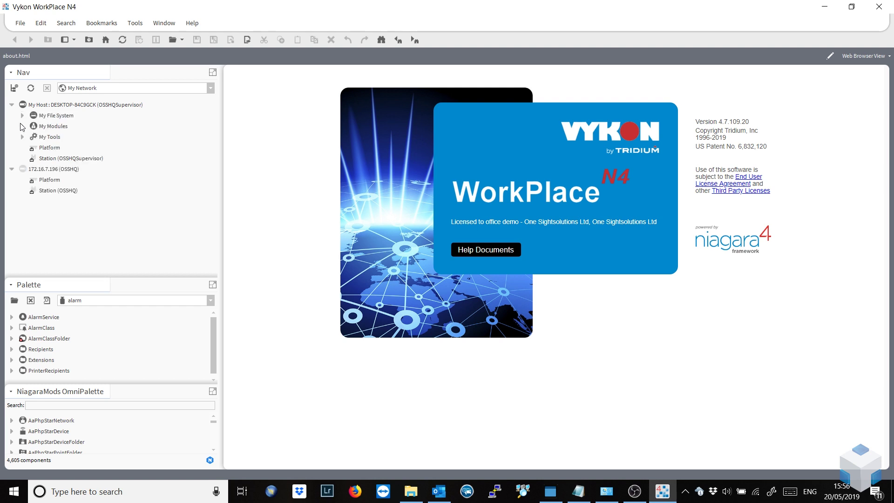
{"action": "double_click", "coordinate": [41, 158]}
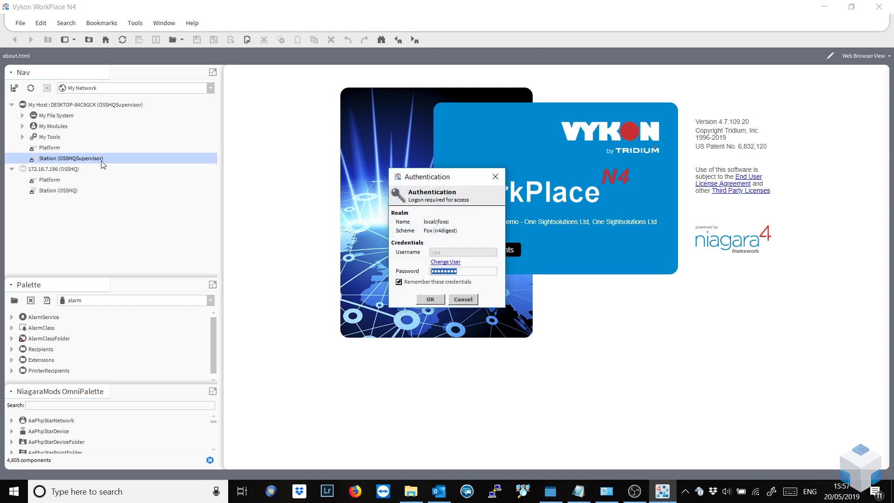
{"action": "left_click", "coordinate": [430, 300]}
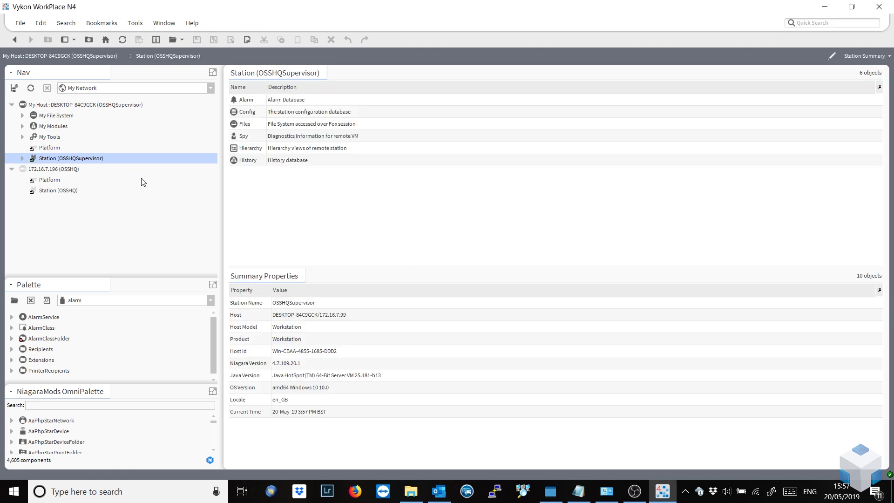
Open the station's Config > Services > EmailService to view its SMTP OutgoingAccount.
{"action": "left_click", "coordinate": [22, 158]}
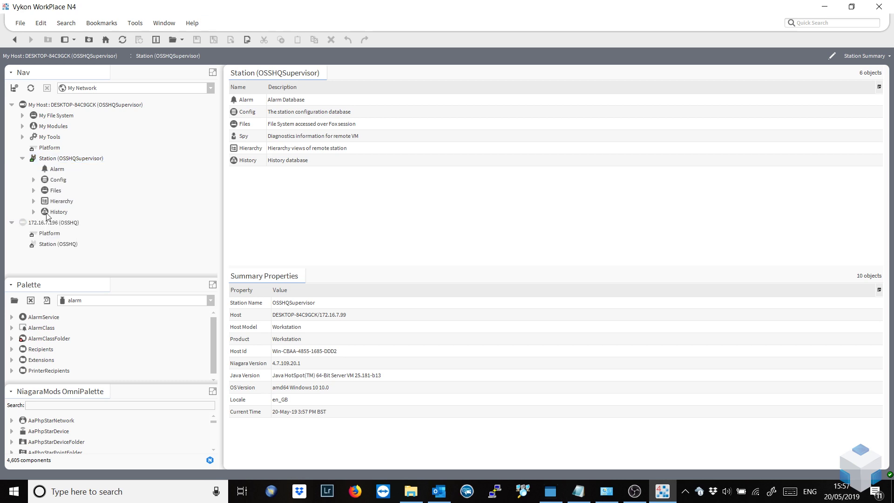
{"action": "left_click", "coordinate": [33, 180]}
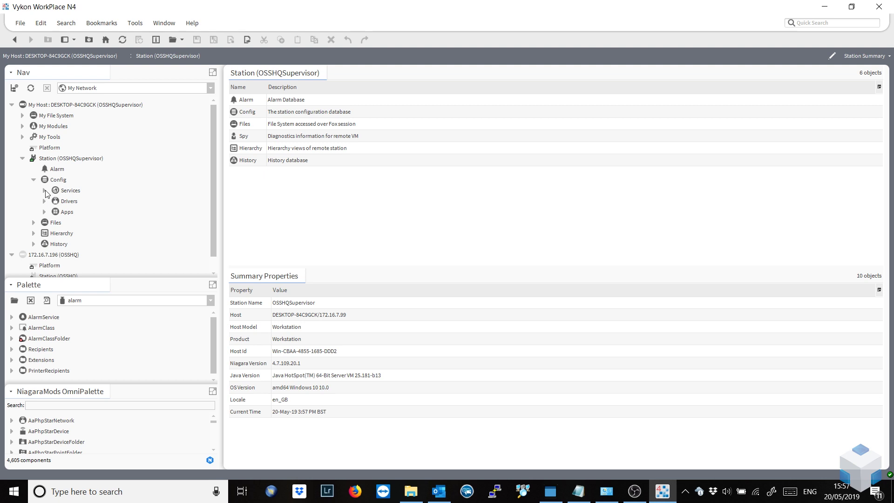
{"action": "left_click", "coordinate": [44, 191]}
{"action": "left_click_drag", "start_coordinate": [215, 164], "coordinate": [218, 237]}
{"action": "double_click", "coordinate": [86, 223]}
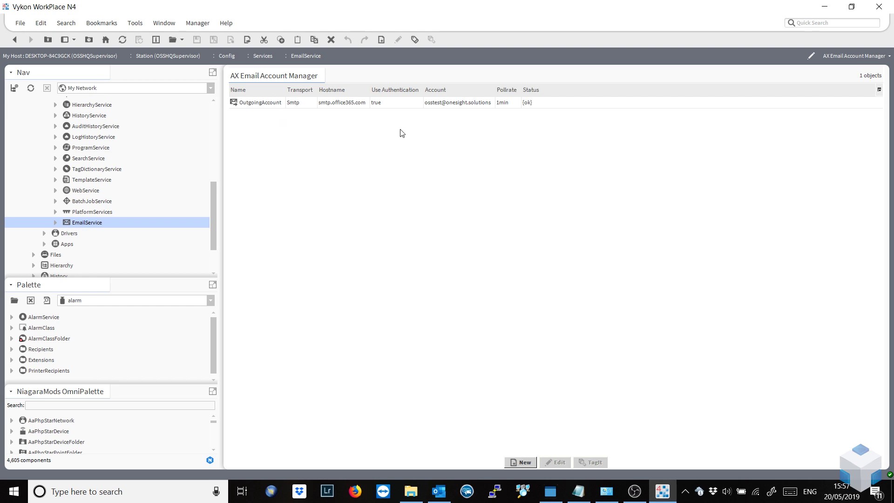
{"action": "double_click", "coordinate": [345, 104]}
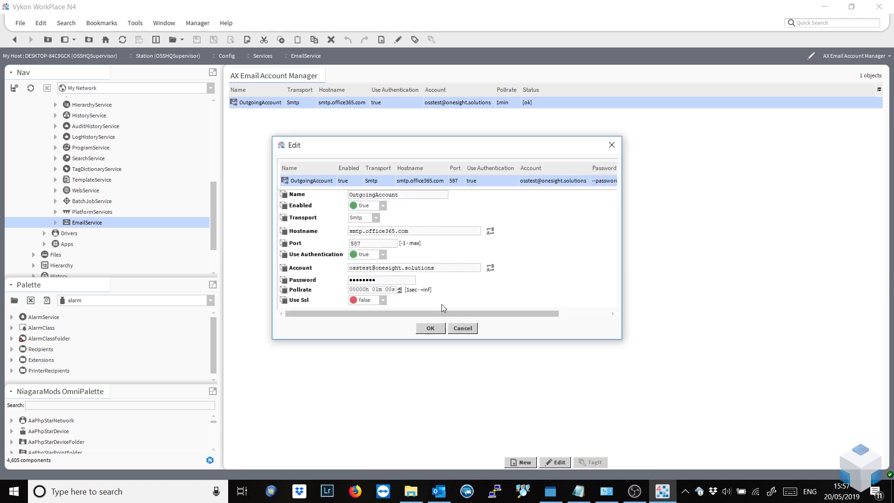
{"action": "left_click", "coordinate": [473, 329]}
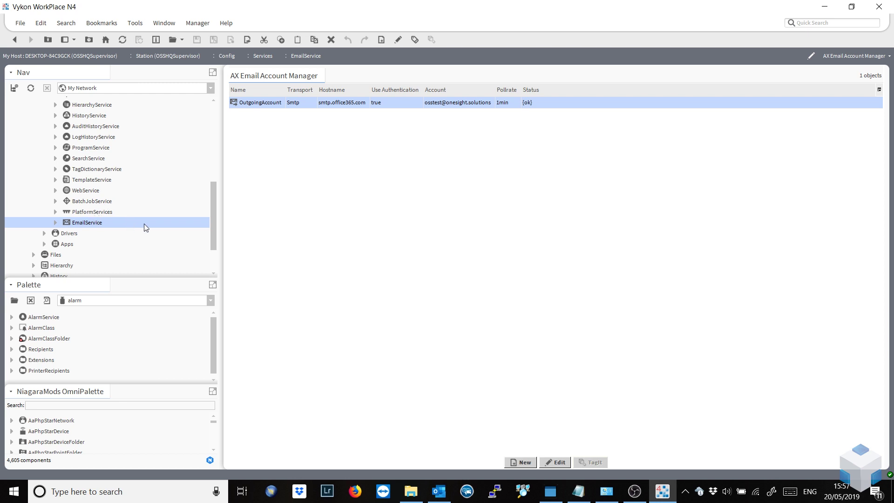
{"action": "left_click", "coordinate": [44, 234]}
Open the NiagaraNetwork Station Manager, then the supervisor's AlarmService wire sheet.
{"action": "double_click", "coordinate": [86, 243]}
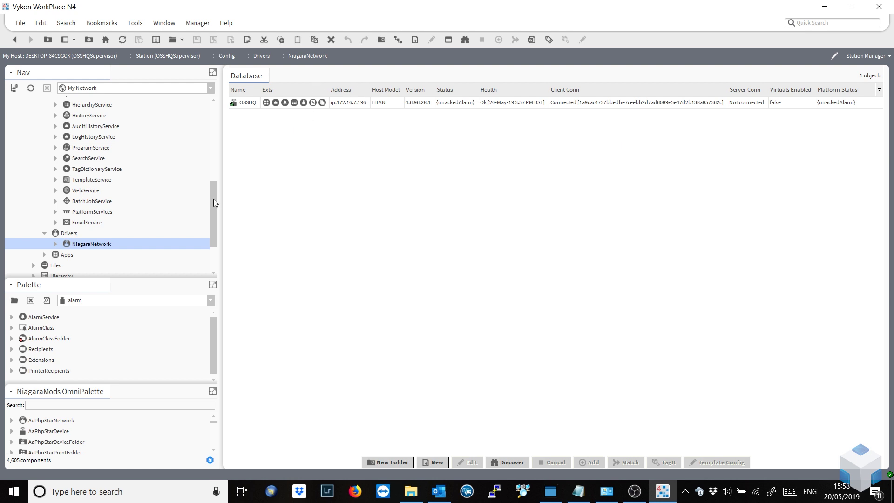
{"action": "left_click_drag", "start_coordinate": [213, 199], "coordinate": [213, 130]}
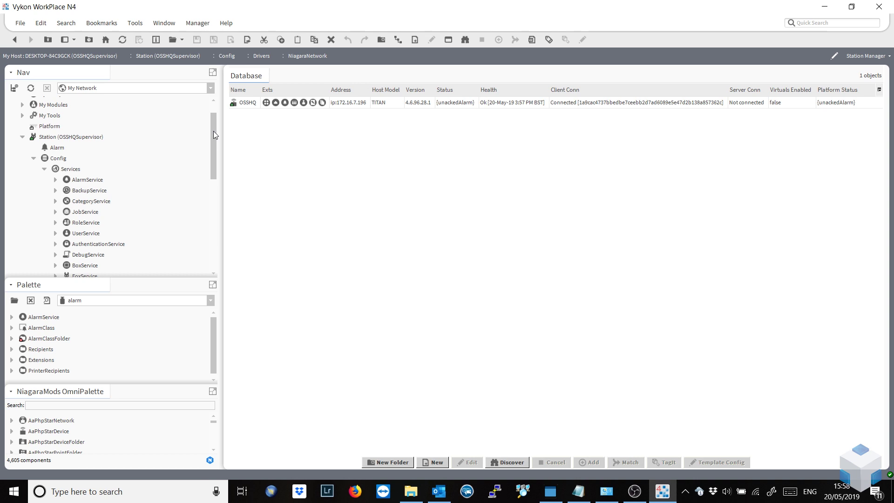
{"action": "double_click", "coordinate": [86, 180]}
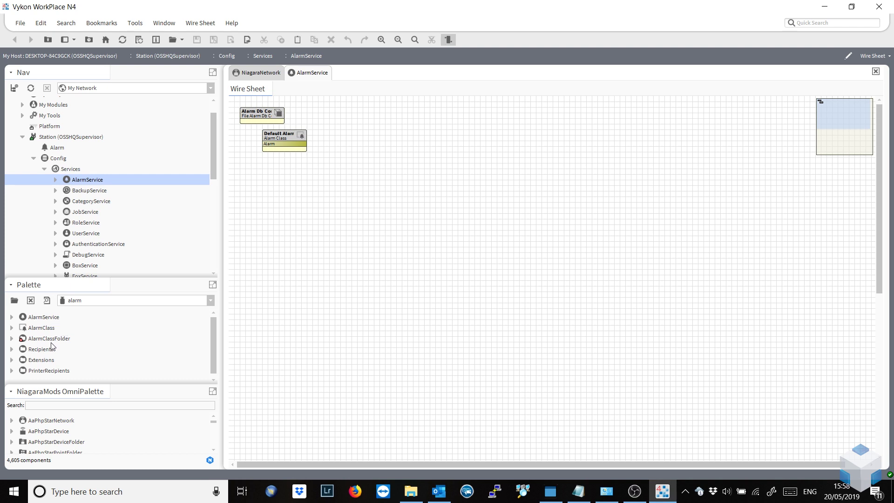
Place an AlarmClass named JaceFailure on the AlarmService wire sheet.
{"action": "left_click_drag", "start_coordinate": [44, 328], "coordinate": [285, 180]}
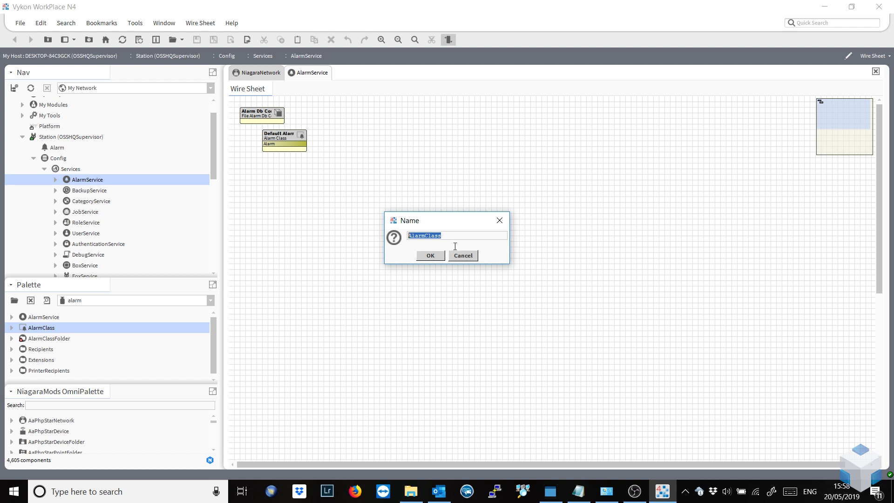
{"action": "type", "text": "JaceFailure"}
{"action": "left_click", "coordinate": [428, 257]}
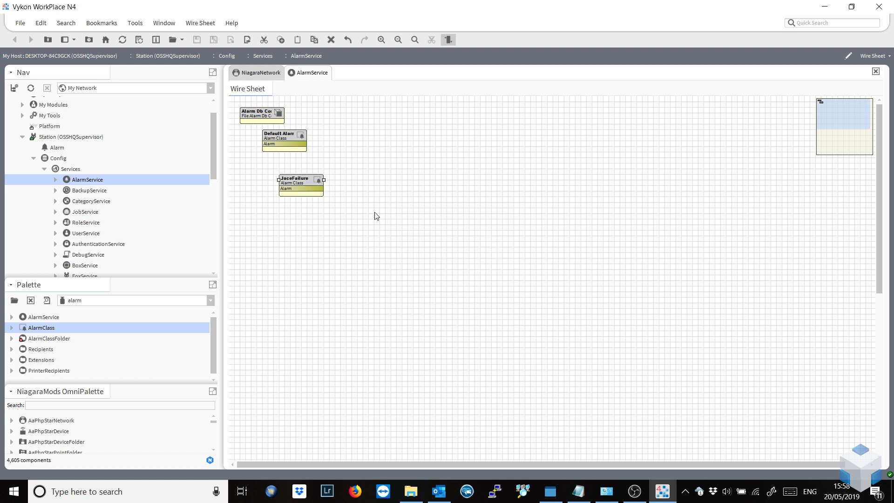
Place a ConsoleRecipient named JaceFailureConsole on the wire sheet.
{"action": "left_click", "coordinate": [12, 350]}
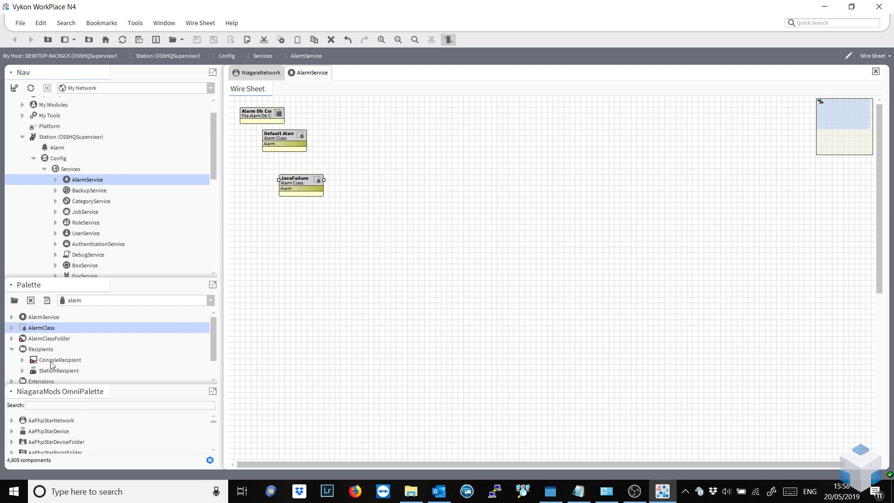
{"action": "left_click_drag", "start_coordinate": [51, 364], "coordinate": [422, 187]}
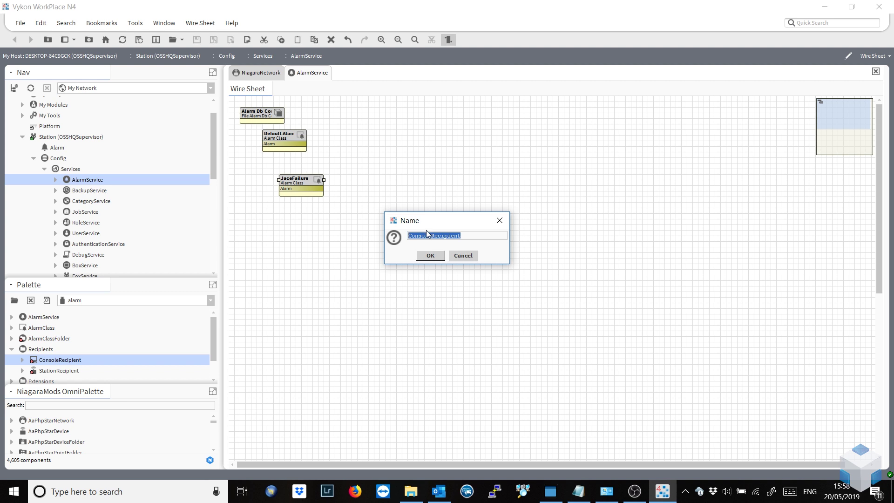
{"action": "type", "text": "JaceFailureConsole"}
{"action": "left_click", "coordinate": [436, 255]}
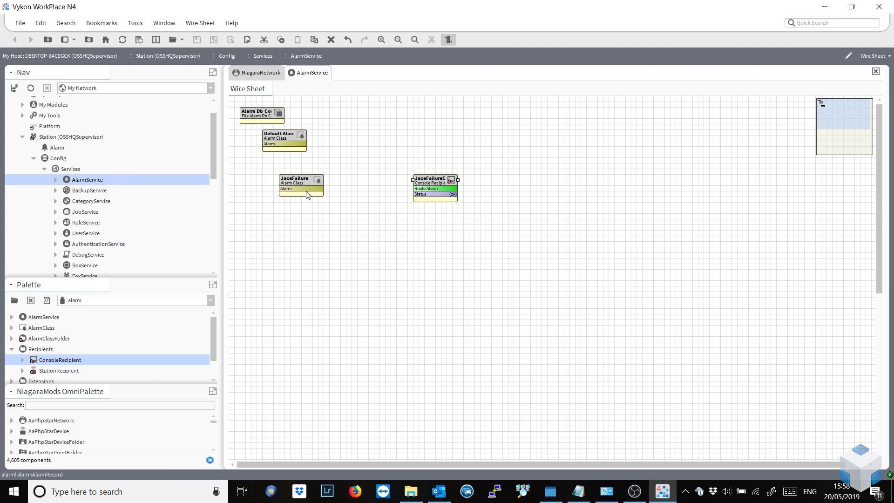
Link JaceFailure alarms to JaceFailureConsole and switch the palette to the email module.
{"action": "left_click_drag", "start_coordinate": [307, 188], "coordinate": [414, 189]}
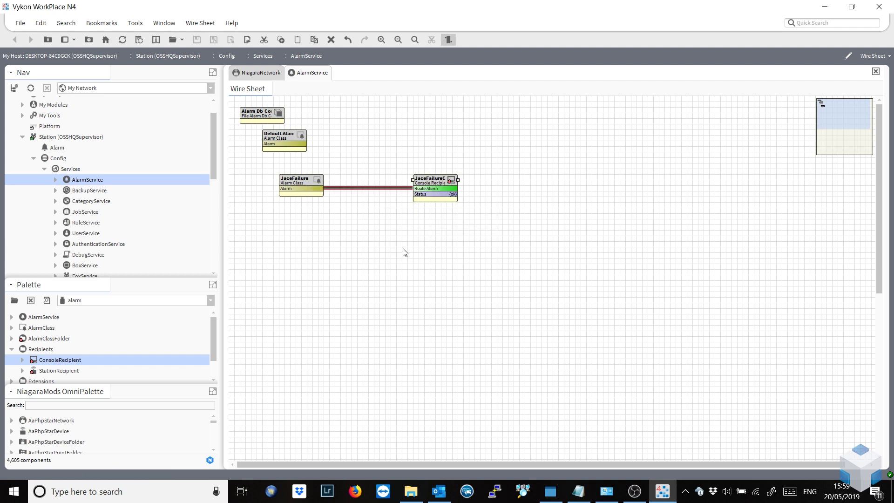
{"action": "left_click", "coordinate": [95, 303]}
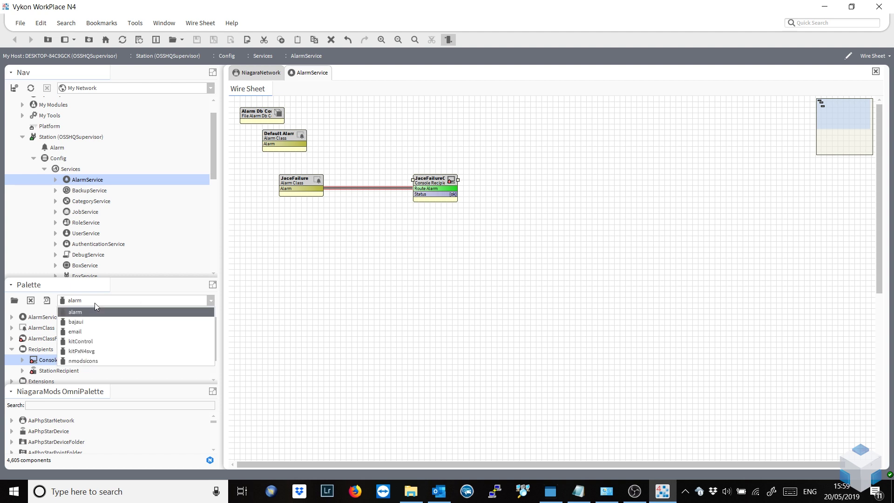
{"action": "left_click", "coordinate": [99, 332]}
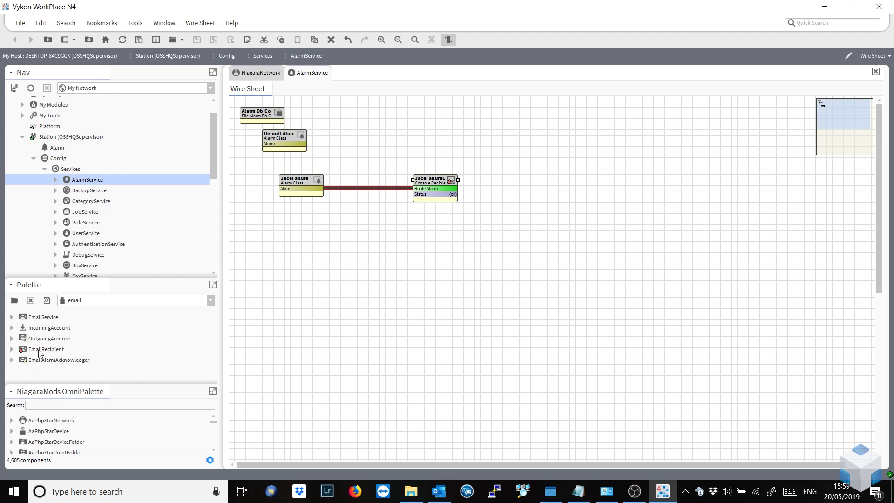
Add a JaceFailureEmail email recipient, wire JaceFailure alarms to it, and open its properties.
{"action": "left_click_drag", "start_coordinate": [40, 350], "coordinate": [417, 222]}
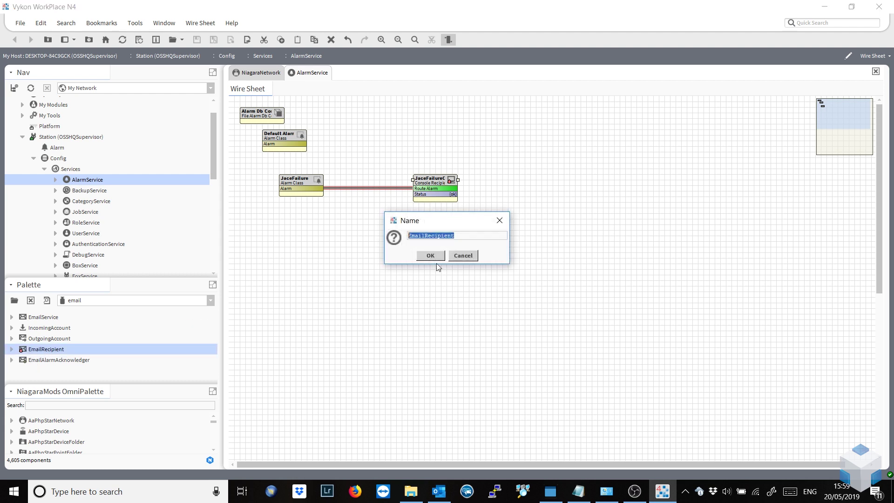
{"action": "type", "text": "JaceFailureEmail"}
{"action": "left_click", "coordinate": [434, 257]}
{"action": "left_click_drag", "start_coordinate": [312, 186], "coordinate": [427, 234]}
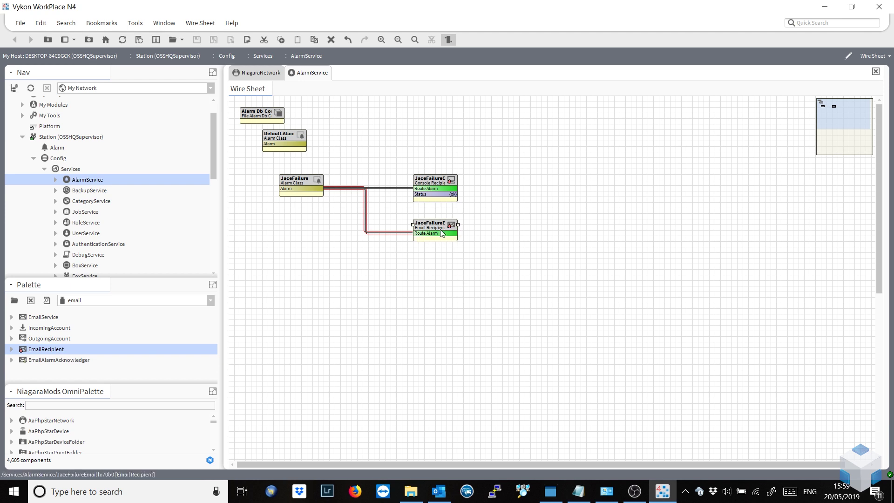
{"action": "double_click", "coordinate": [442, 234]}
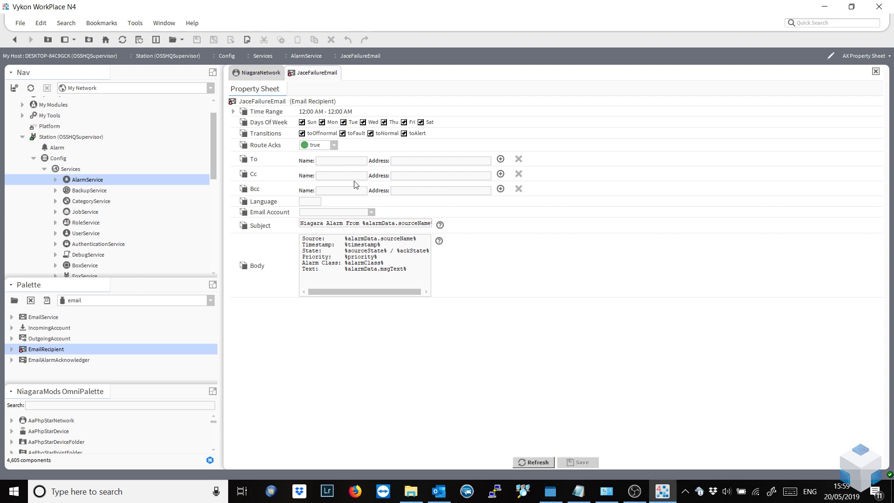
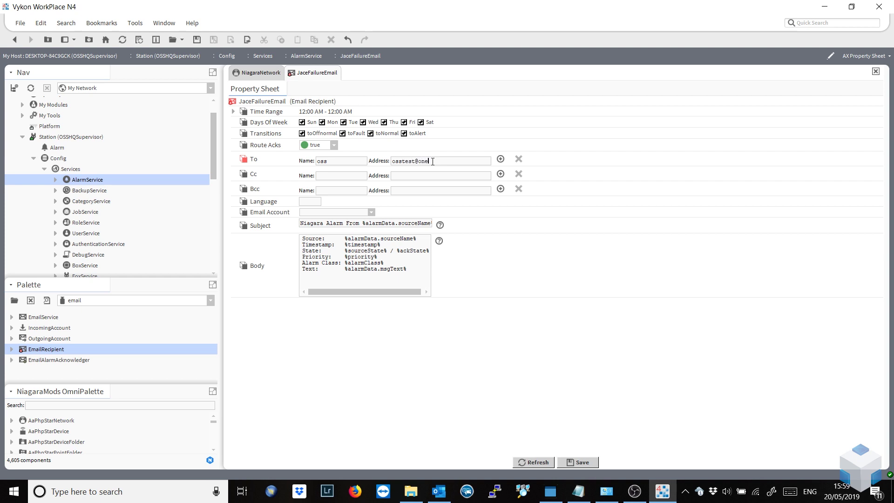
Enter the recipient's To name and e-mail address, choose OutgoingAccount, and save.
{"action": "left_click", "coordinate": [372, 213]}
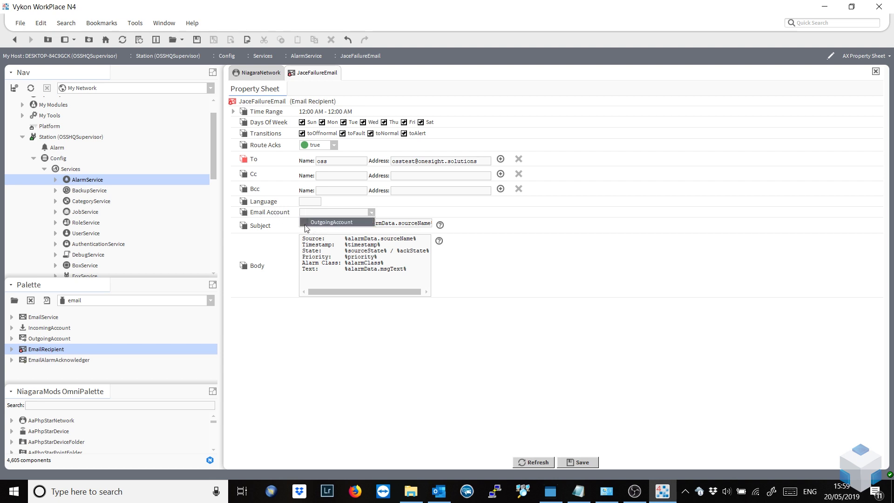
{"action": "left_click", "coordinate": [330, 222]}
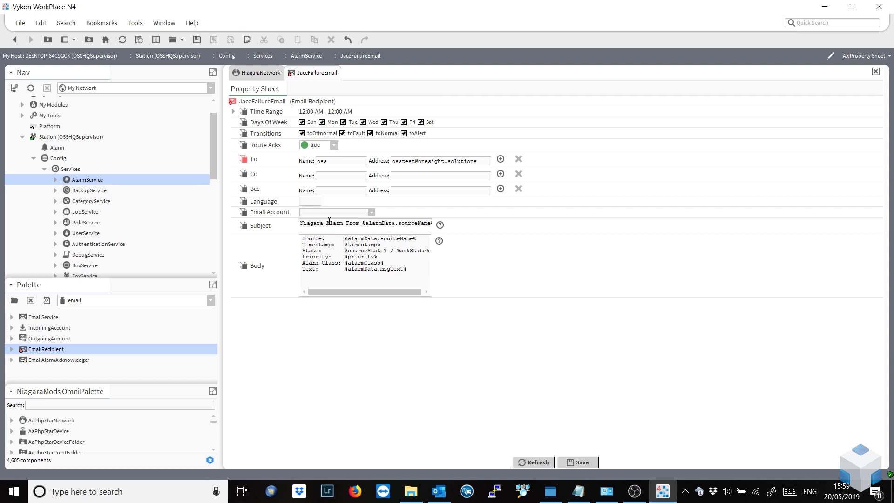
{"action": "left_click", "coordinate": [569, 462]}
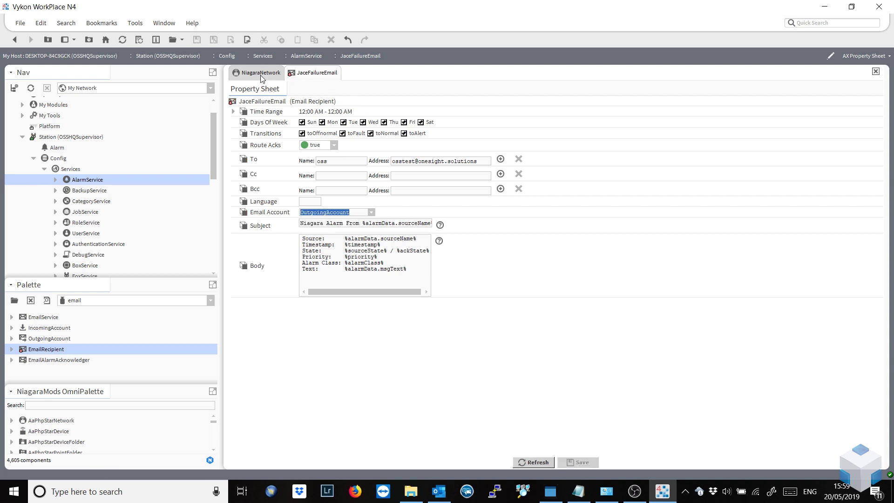
Widen the JaceFailureEmail and JaceFailureConsole blocks so their full names show.
{"action": "left_click", "coordinate": [306, 56]}
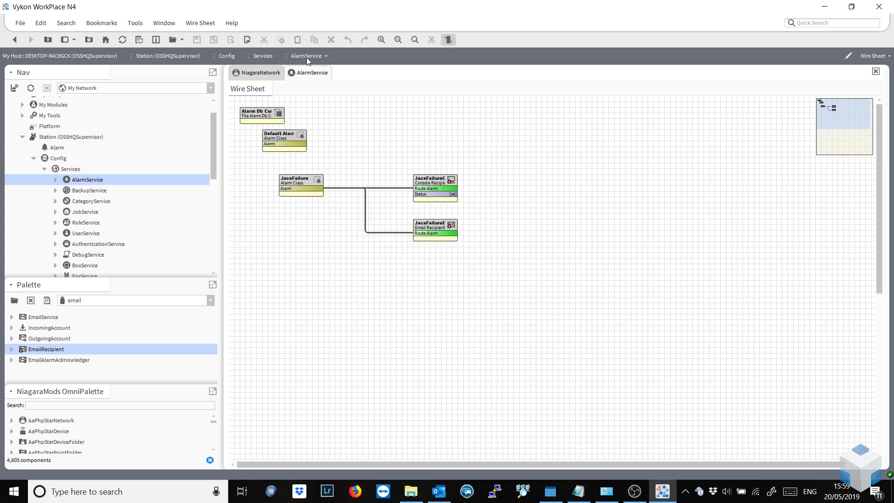
{"action": "left_click", "coordinate": [454, 230]}
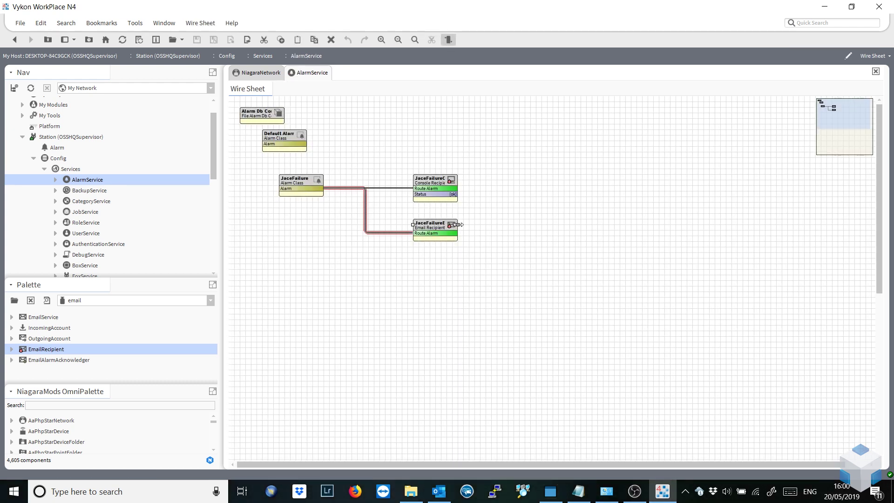
{"action": "left_click", "coordinate": [457, 181]}
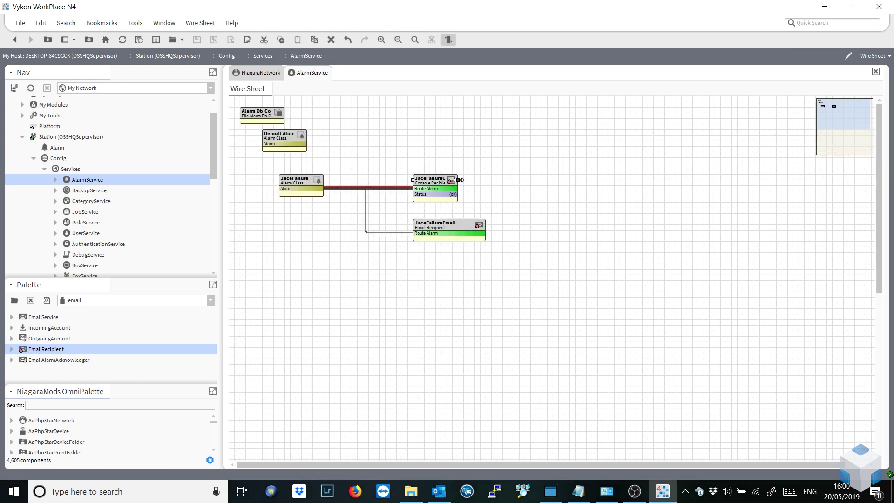
{"action": "left_click_drag", "start_coordinate": [458, 180], "coordinate": [485, 179]}
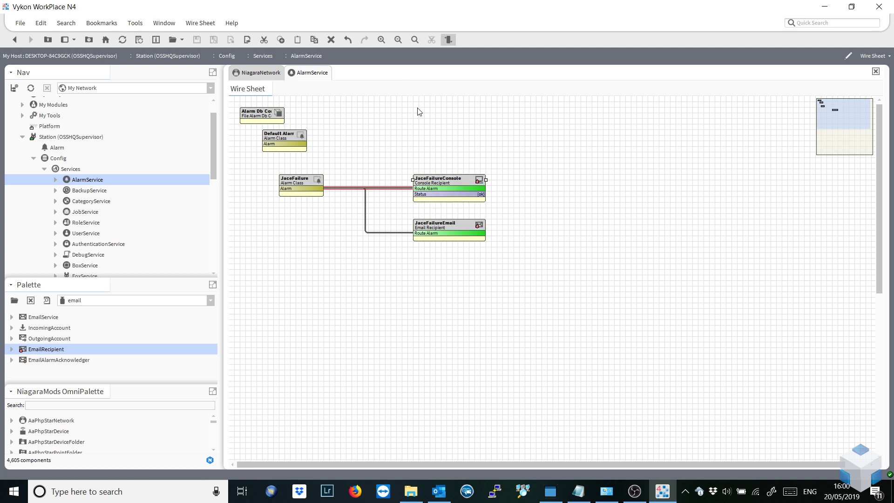
{"action": "left_click", "coordinate": [258, 73]}
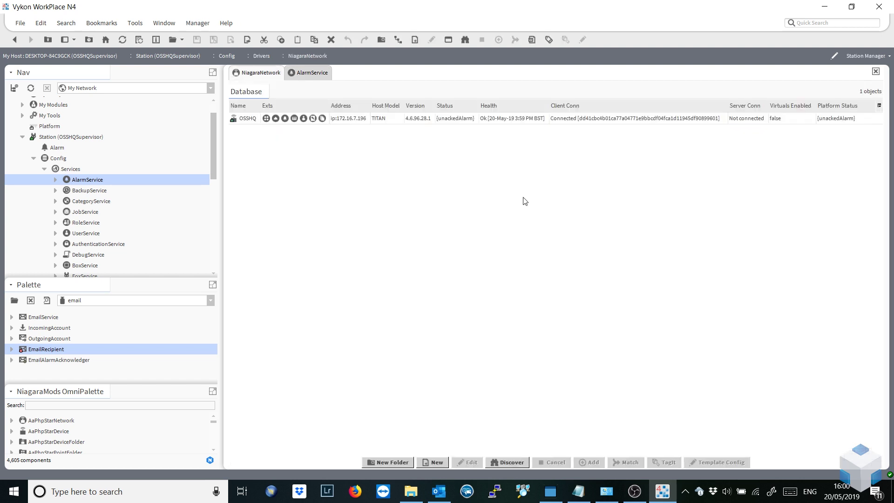
Switch the NiagaraNetwork view to Wire Sheet to show the OSSHQ station block.
{"action": "left_click", "coordinate": [860, 60]}
{"action": "left_click", "coordinate": [851, 120]}
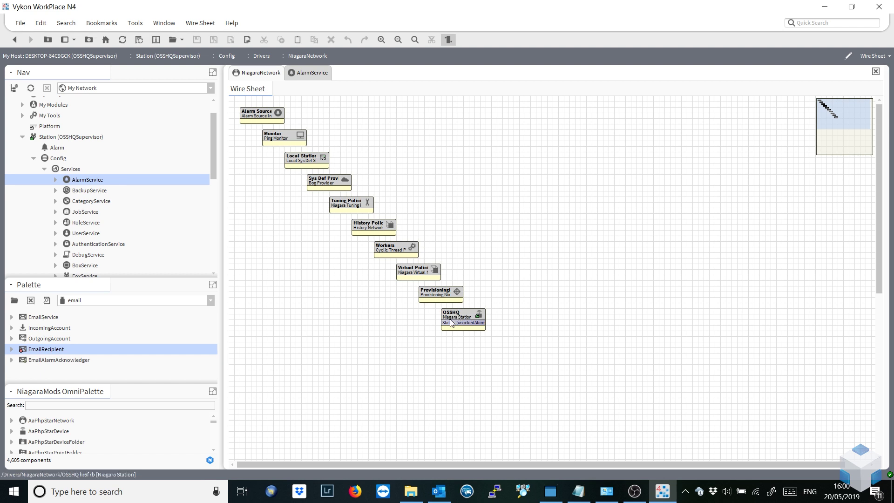
{"action": "left_click_drag", "start_coordinate": [214, 150], "coordinate": [209, 242]}
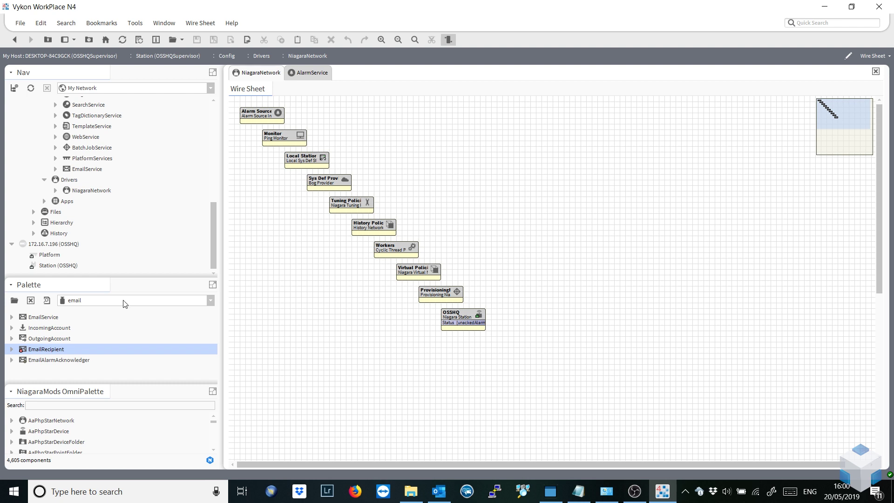
Find StatusDemux in the OmniPalette and place it on the NiagaraNetwork sheet with its default name.
{"action": "left_click", "coordinate": [118, 401]}
{"action": "type", "text": "status"}
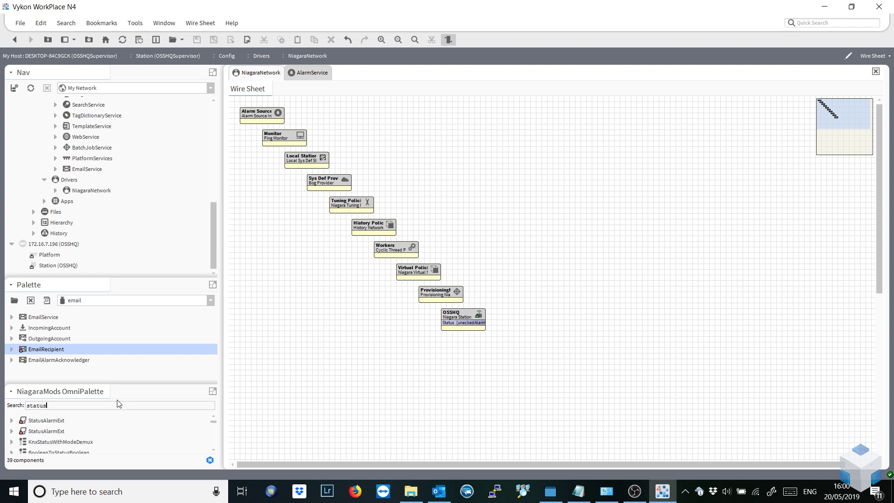
{"action": "type", "text": "dem"}
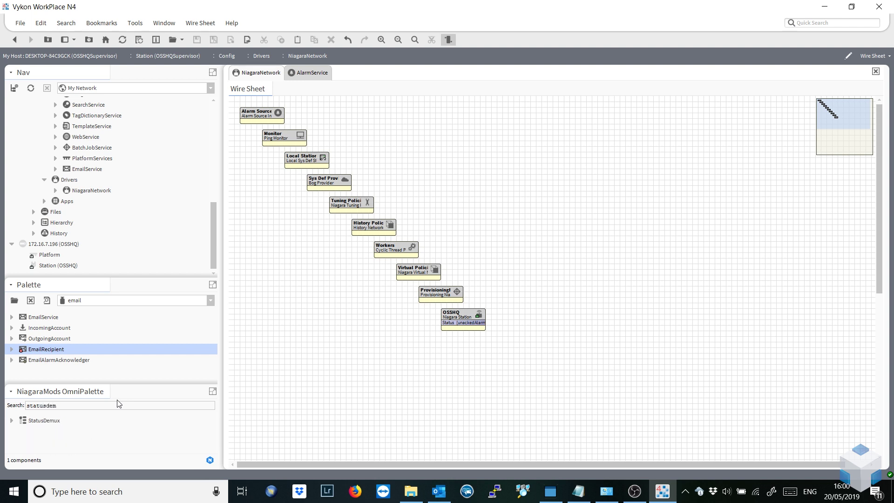
{"action": "left_click_drag", "start_coordinate": [42, 420], "coordinate": [547, 301]}
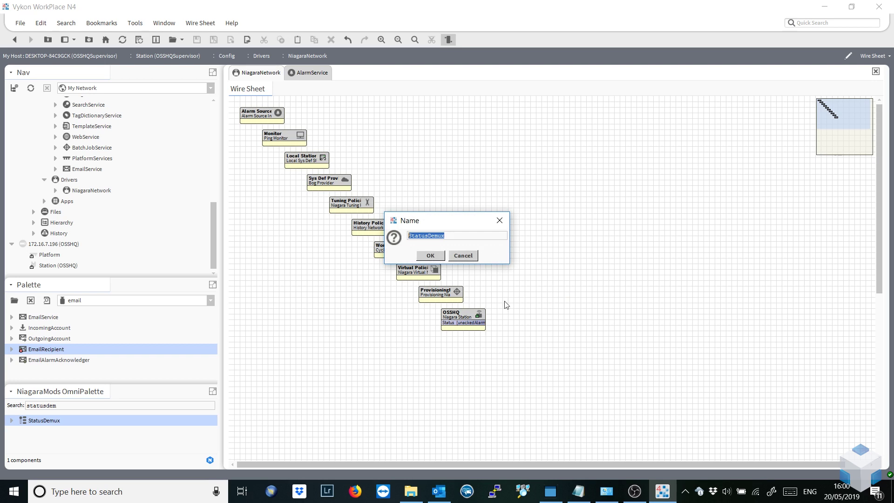
{"action": "left_click", "coordinate": [436, 255]}
Pin only In Status and Down on StatusDemux and link OSSHQ Status into In Status.
{"action": "right_click", "coordinate": [564, 302]}
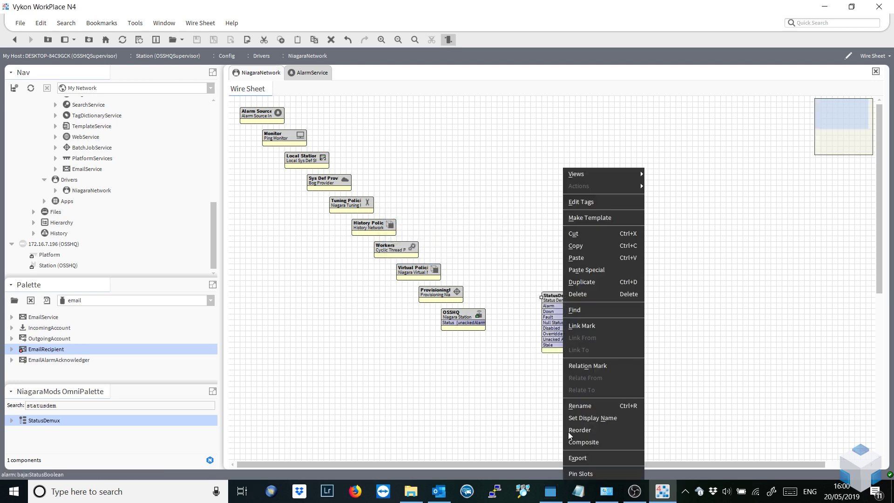
{"action": "left_click", "coordinate": [585, 474]}
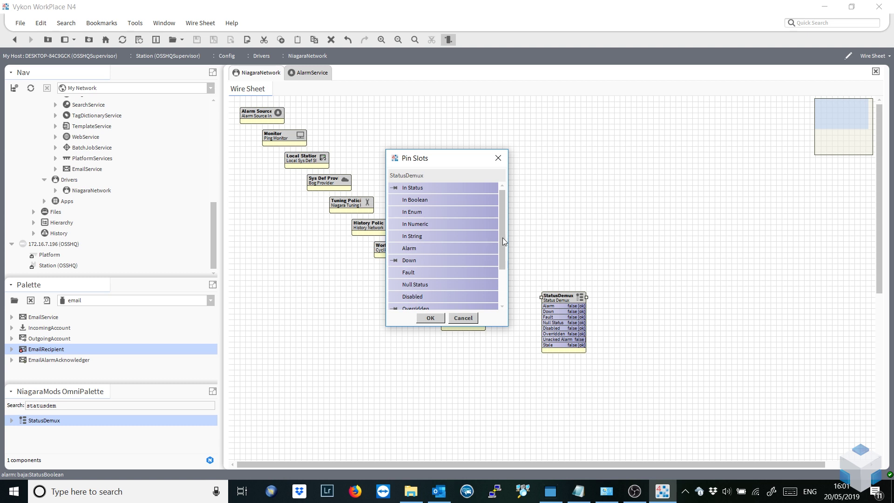
{"action": "left_click_drag", "start_coordinate": [501, 237], "coordinate": [500, 298]}
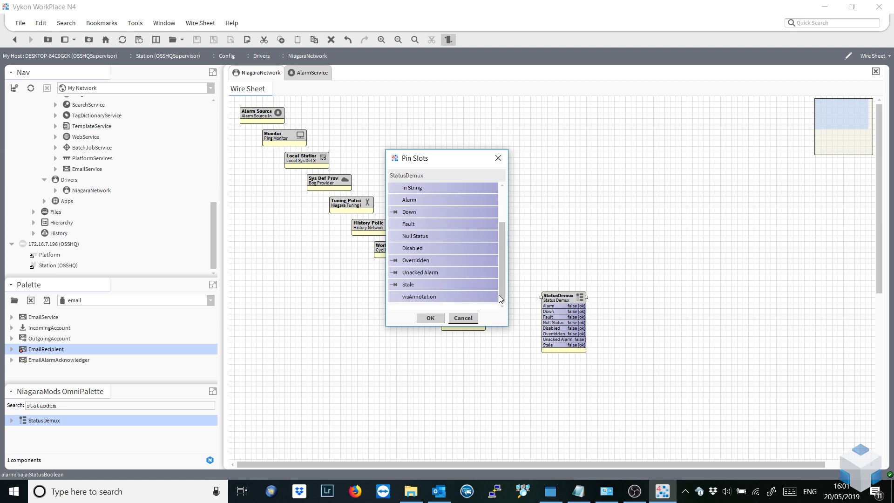
{"action": "left_click", "coordinate": [430, 318]}
{"action": "left_click_drag", "start_coordinate": [553, 299], "coordinate": [536, 316]}
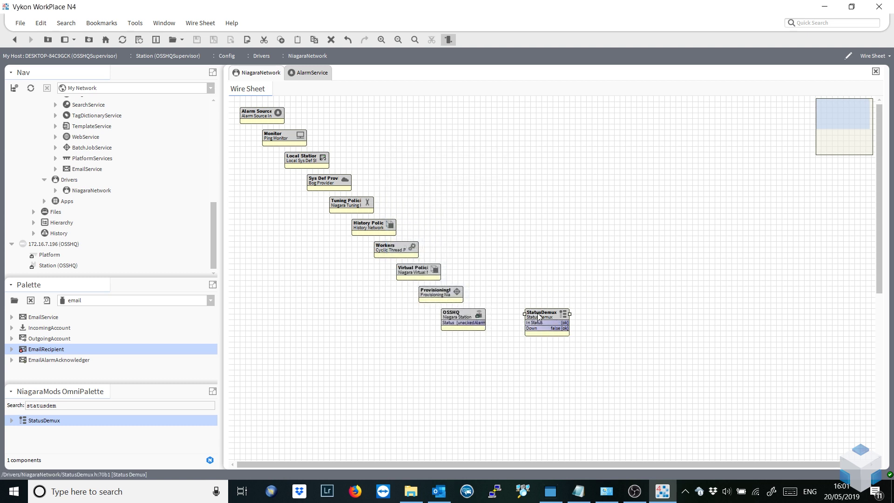
{"action": "left_click_drag", "start_coordinate": [469, 324], "coordinate": [536, 323]}
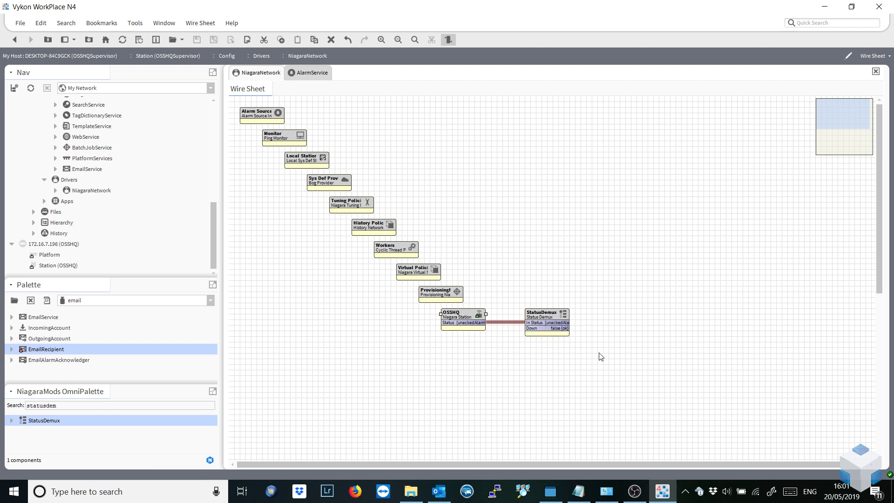
Add a Boolean Writable point named OSSHQ_JACE_FAIL next to StatusDemux.
{"action": "right_click", "coordinate": [646, 288]}
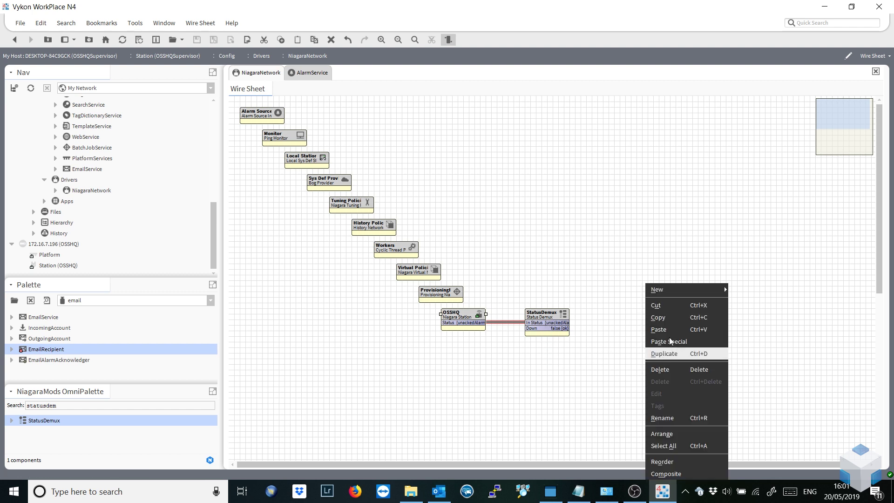
{"action": "mouse_move", "coordinate": [724, 288]}
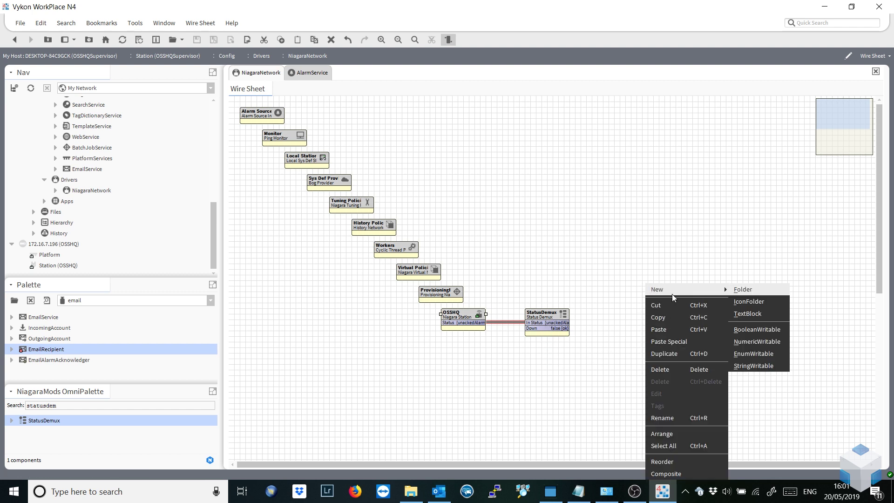
{"action": "left_click", "coordinate": [777, 333]}
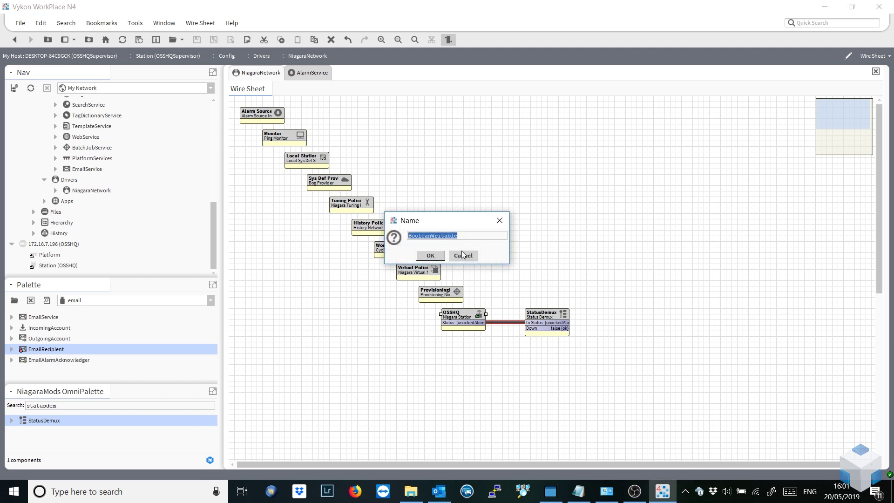
{"action": "type", "text": "o"}
{"action": "left_click", "coordinate": [430, 256]}
{"action": "left_click_drag", "start_coordinate": [669, 290], "coordinate": [687, 313]}
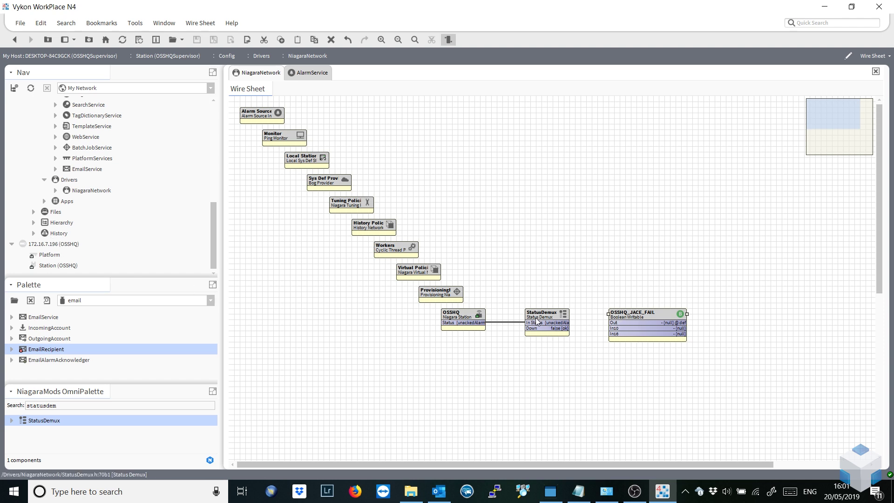
Link StatusDemux Down into OSSHQ_JACE_FAIL In16 and open the point's property sheet.
{"action": "left_click_drag", "start_coordinate": [548, 326], "coordinate": [611, 334]}
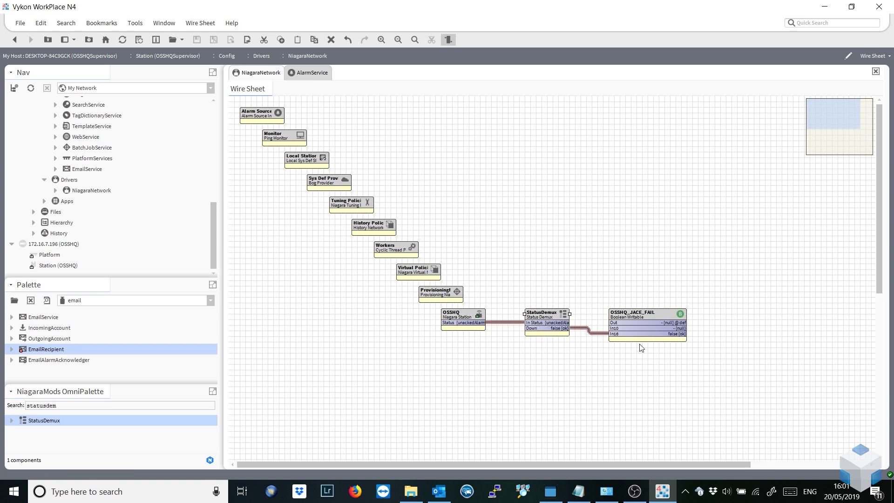
{"action": "left_click_drag", "start_coordinate": [661, 312], "coordinate": [662, 306]}
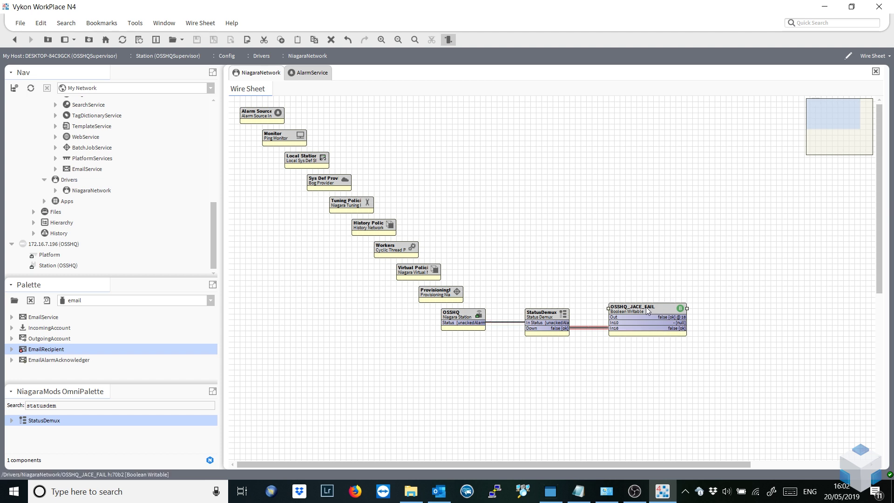
{"action": "double_click", "coordinate": [645, 309]}
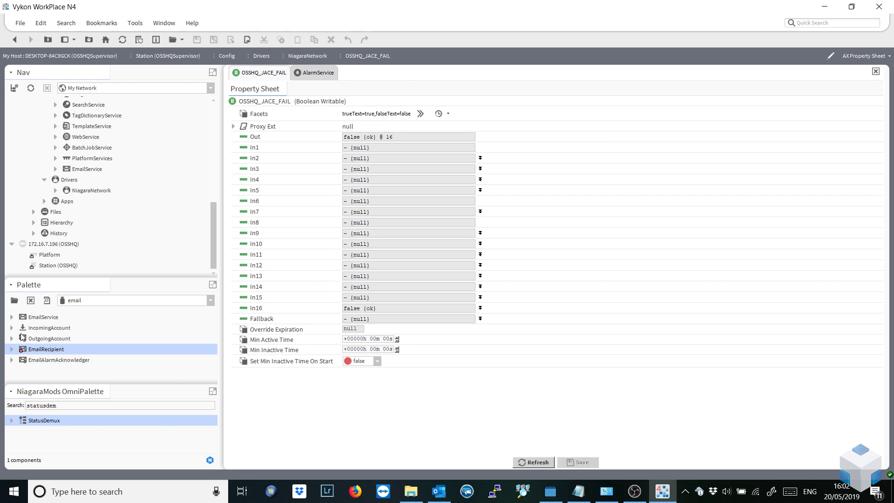
Search 'ch' and attach a BooleanChangeOfStateAlarmExt with its default name to OSSHQ_JACE_FAIL.
{"action": "left_click_drag", "start_coordinate": [64, 407], "coordinate": [4, 406]}
{"action": "type", "text": "ch"}
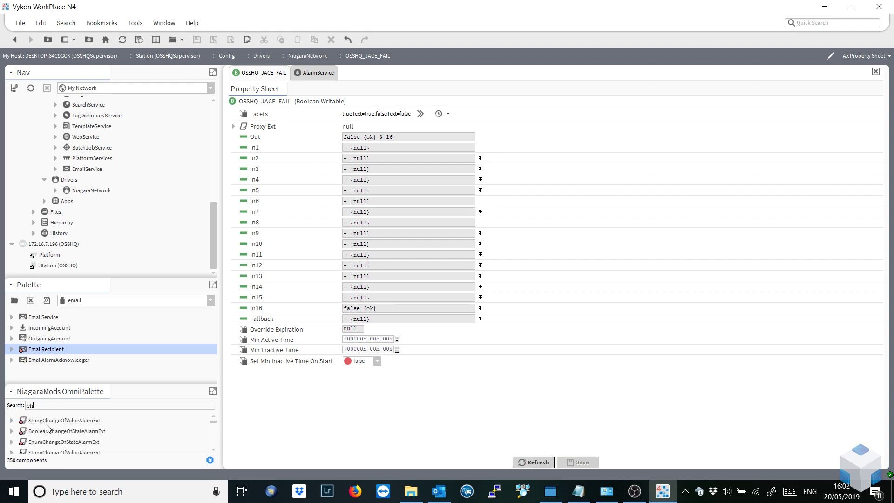
{"action": "left_click_drag", "start_coordinate": [46, 433], "coordinate": [317, 424]}
{"action": "left_click", "coordinate": [432, 255]}
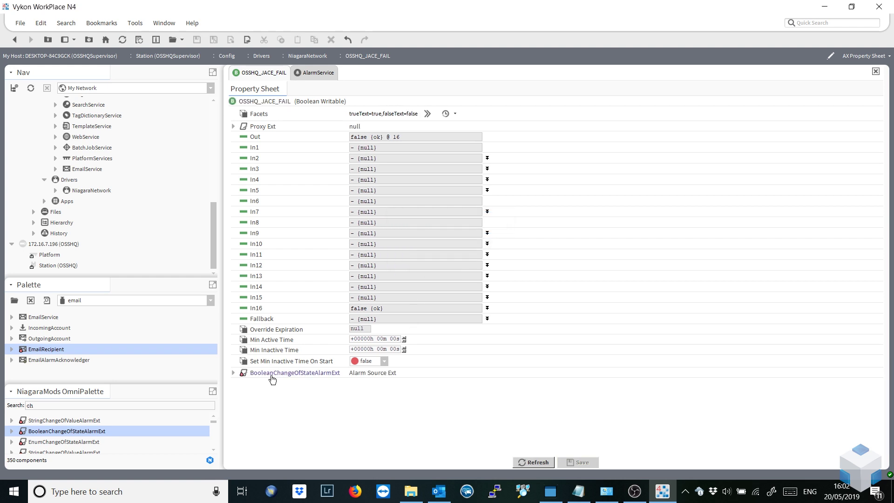
Give the OSSHQ_JACE_FAIL alarm extension texts 'JACE FAIL' / 'Healthy' and class JaceFailure, then save.
{"action": "left_click", "coordinate": [233, 371]}
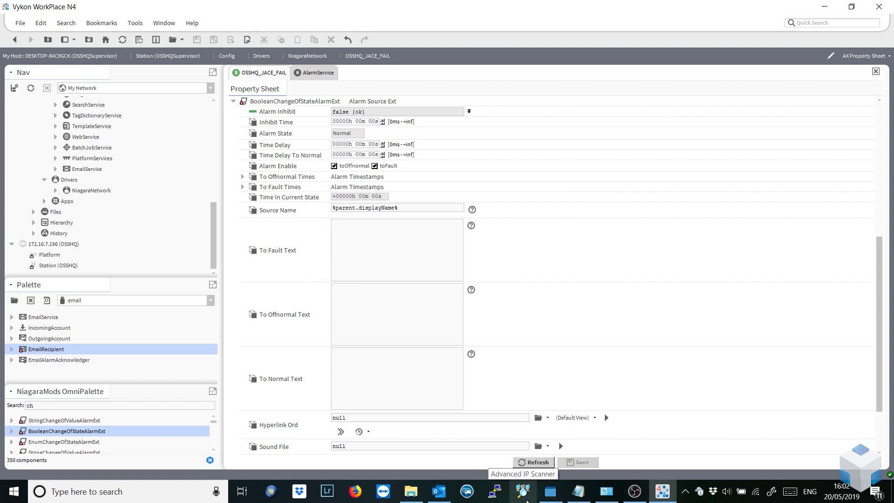
{"action": "type", "text": "JAA"}
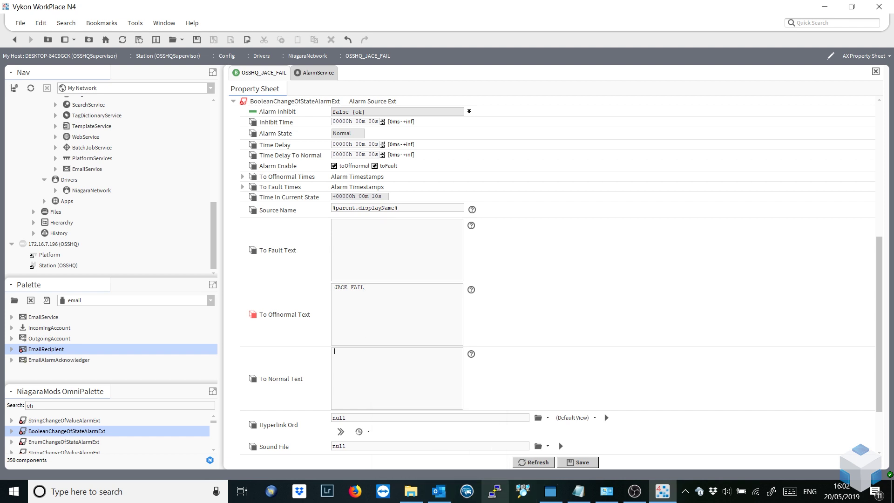
{"action": "type", "text": "He"}
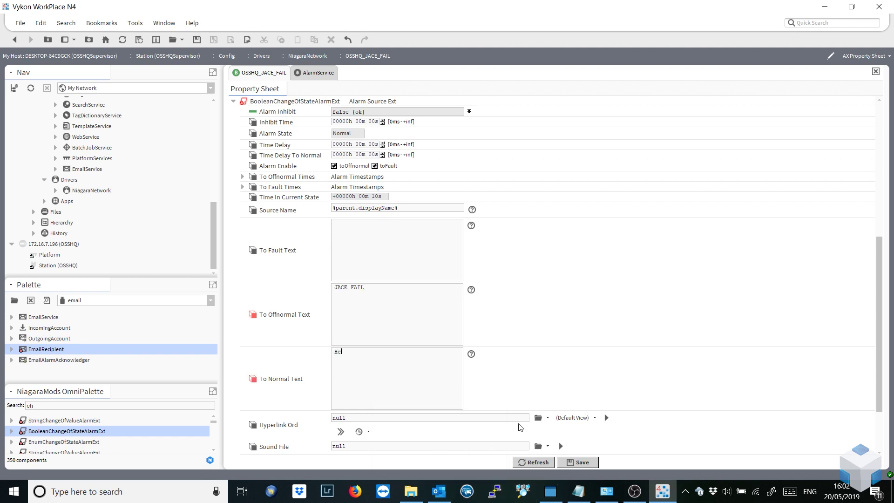
{"action": "type", "text": "althy"}
{"action": "scroll", "coordinate": [552, 365], "scroll_direction": "down", "scroll_amount": 3}
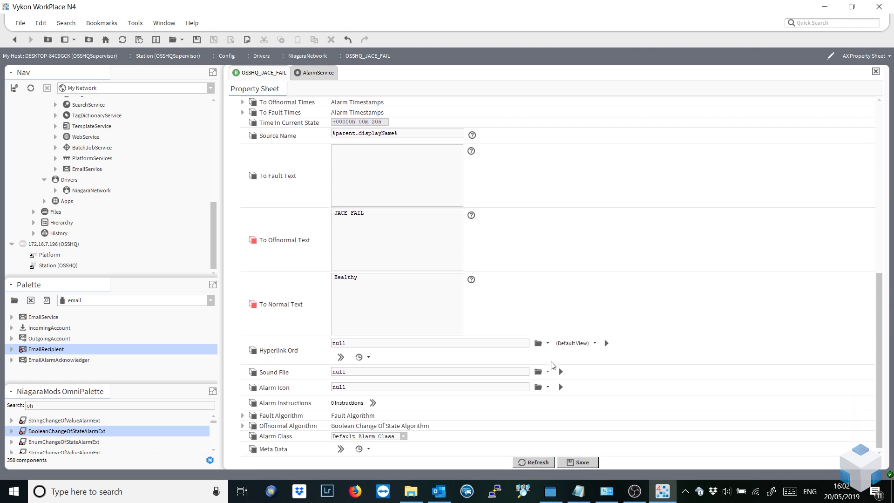
{"action": "left_click", "coordinate": [401, 436]}
{"action": "left_click", "coordinate": [389, 455]}
{"action": "left_click", "coordinate": [592, 461]}
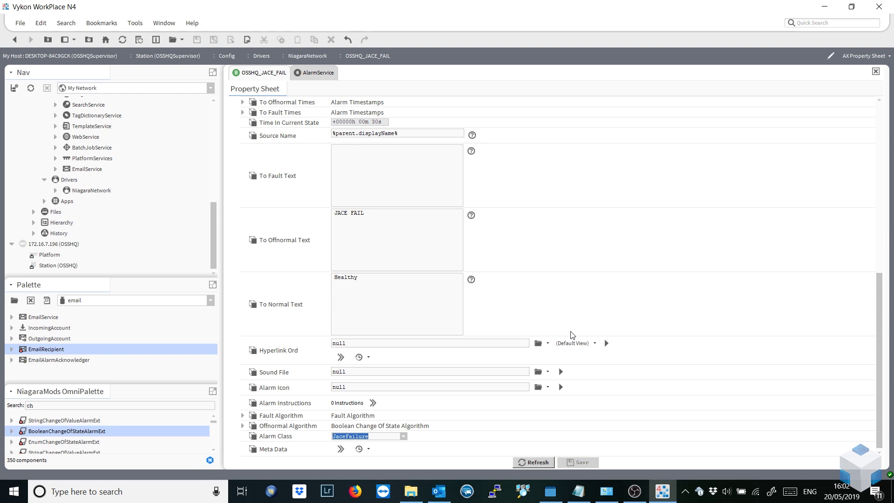
Set the alarm extension's Time Delay to 1 second and save the change.
{"action": "scroll", "coordinate": [572, 334], "scroll_direction": "up", "scroll_amount": 3}
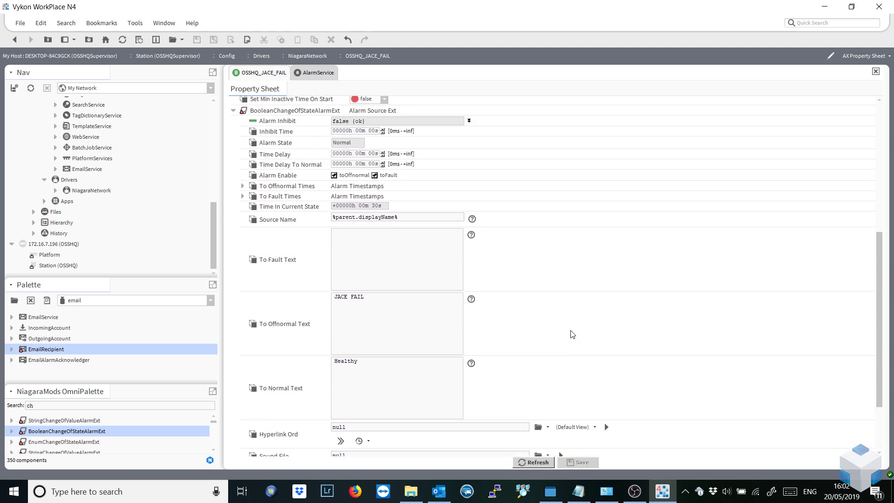
{"action": "scroll", "coordinate": [572, 334], "scroll_direction": "up", "scroll_amount": 3}
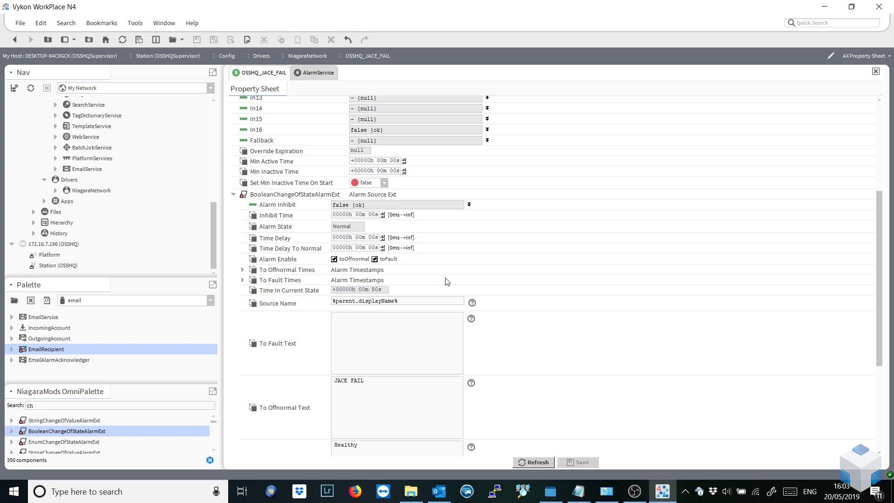
{"action": "scroll", "coordinate": [444, 282], "scroll_direction": "up", "scroll_amount": 6}
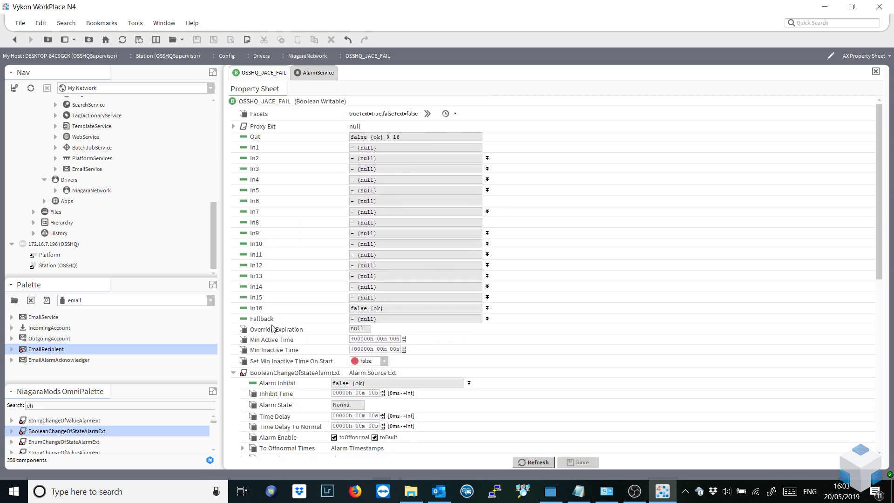
{"action": "scroll", "coordinate": [289, 366], "scroll_direction": "down", "scroll_amount": 4}
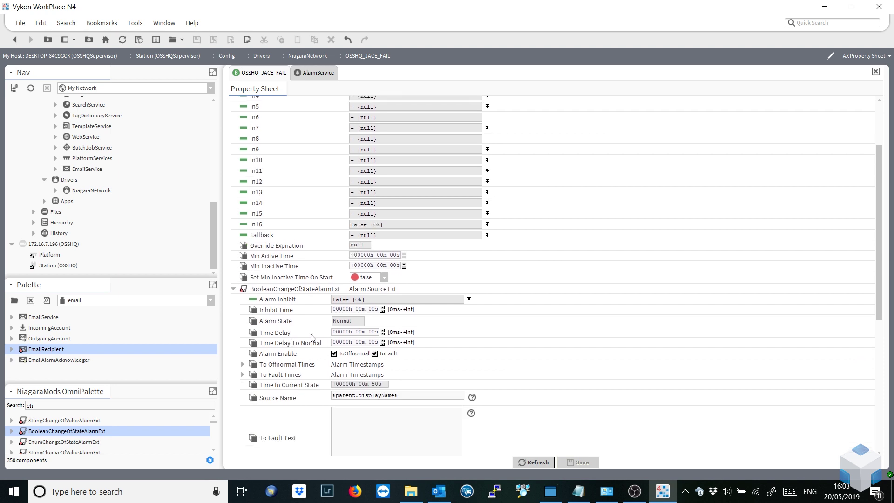
{"action": "left_click", "coordinate": [377, 331]}
{"action": "key", "text": "Up"}
{"action": "left_click", "coordinate": [581, 462]}
{"action": "left_click", "coordinate": [310, 56]}
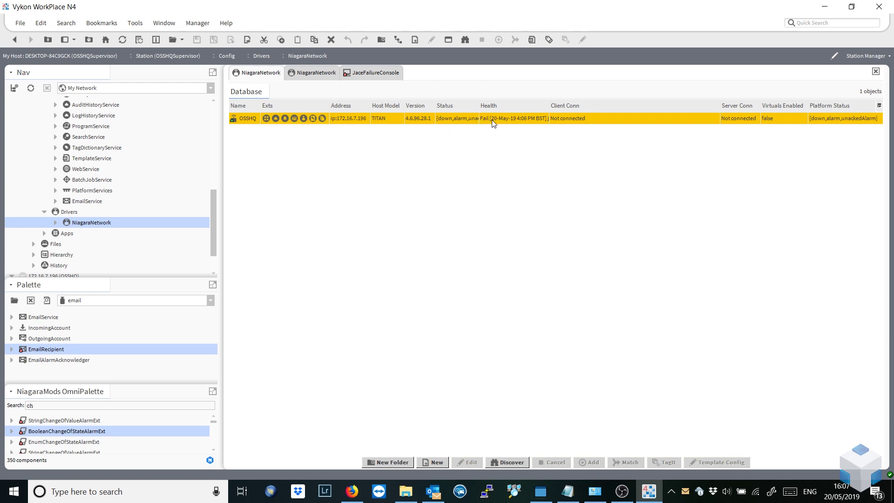
Show the NiagaraNetwork wire sheet to check the OSSHQ_JACE_FAIL point's value.
{"action": "left_click", "coordinate": [317, 73]}
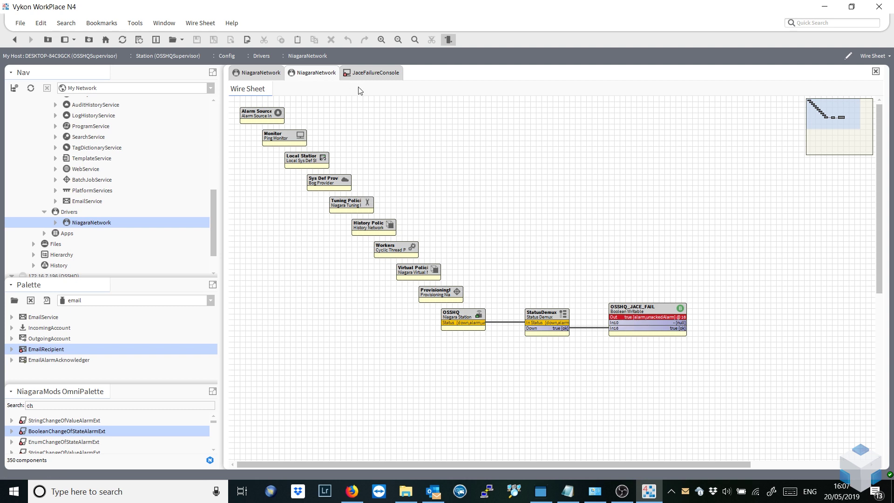
View the JaceFailureConsole listing the offnormal JACE FAIL alarm from OSSHQ_JACE_FAIL.
{"action": "left_click", "coordinate": [375, 73]}
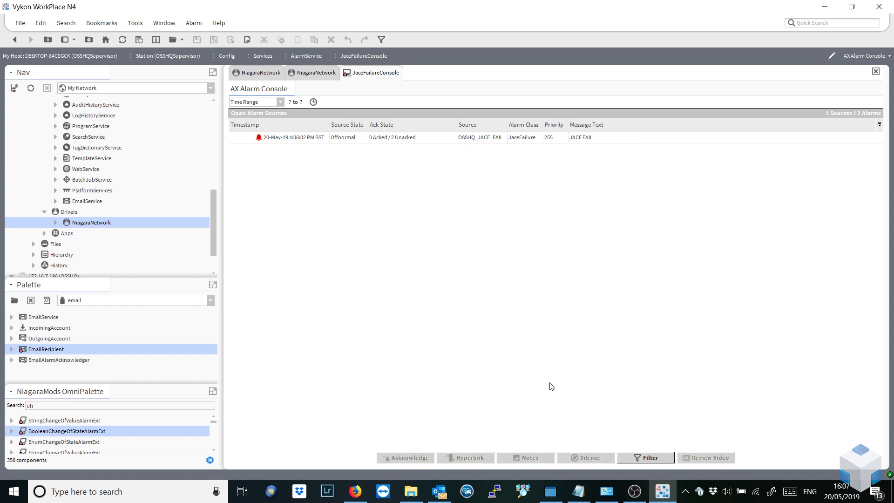
{"action": "left_click", "coordinate": [448, 493]}
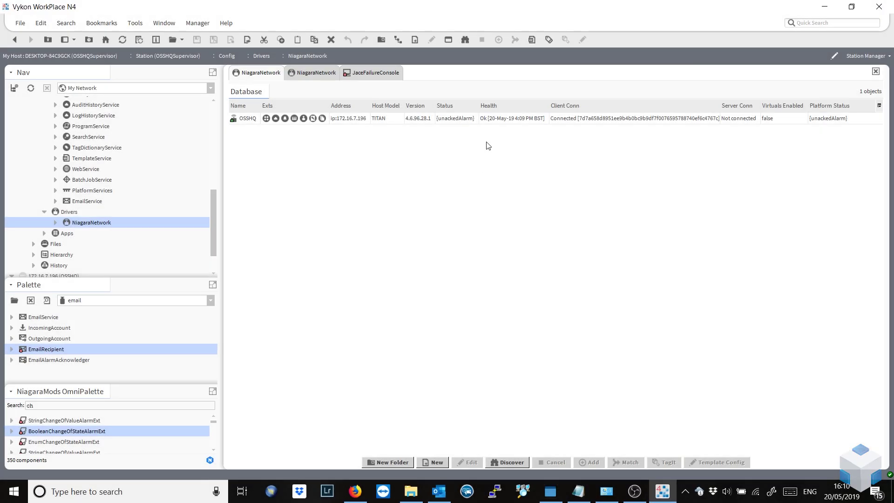
Check the wire sheet, then view the JaceFailureConsole showing OSSHQ_JACE_FAIL back to Normal with text Healthy.
{"action": "left_click", "coordinate": [316, 74]}
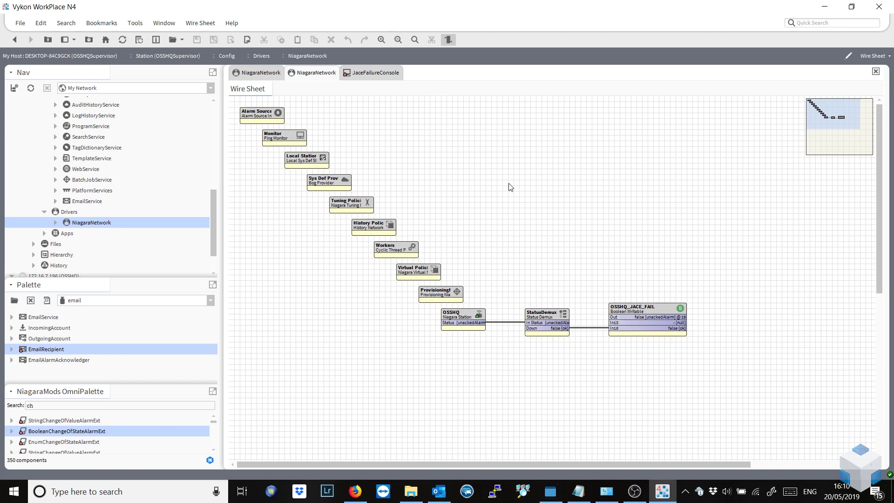
{"action": "left_click", "coordinate": [369, 74]}
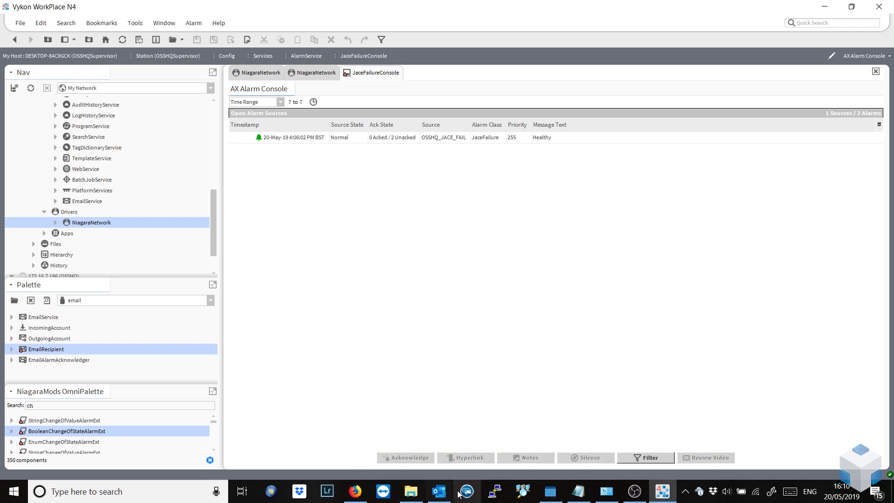
{"action": "left_click", "coordinate": [439, 492]}
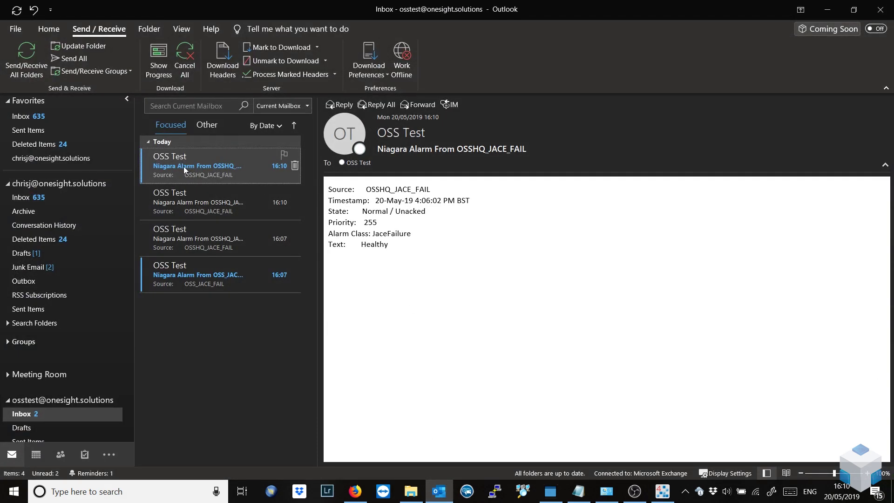